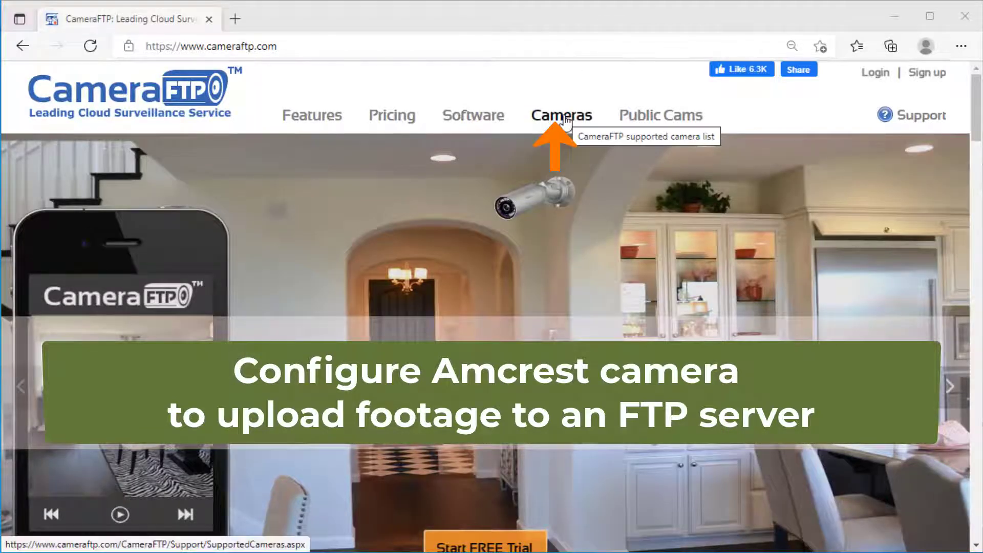
Go to CameraFTP's Cameras page, open the Amcrest setup guide and scroll through it.
left_click(562, 117)
scroll(358, 307, "down", 4)
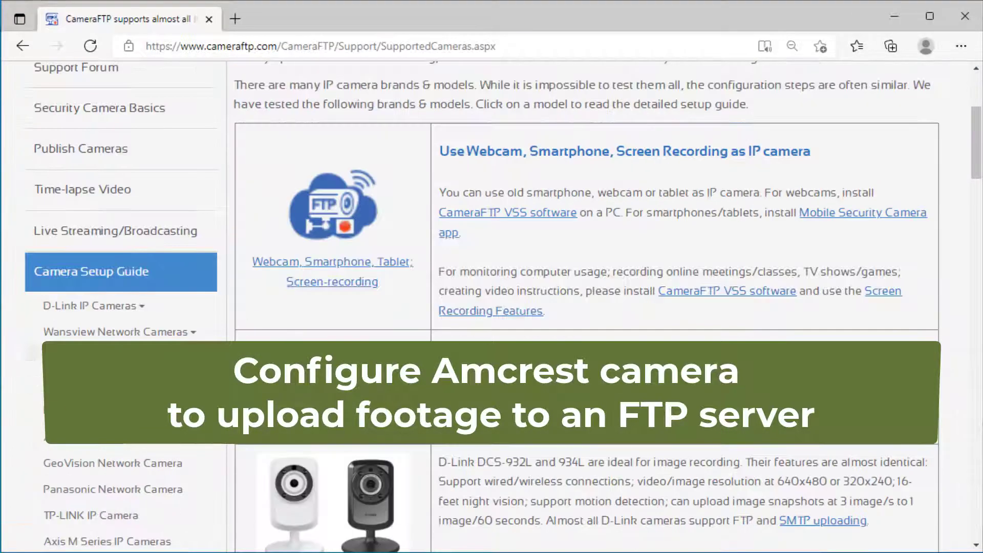
left_click(117, 447)
scroll(659, 268, "down", 6)
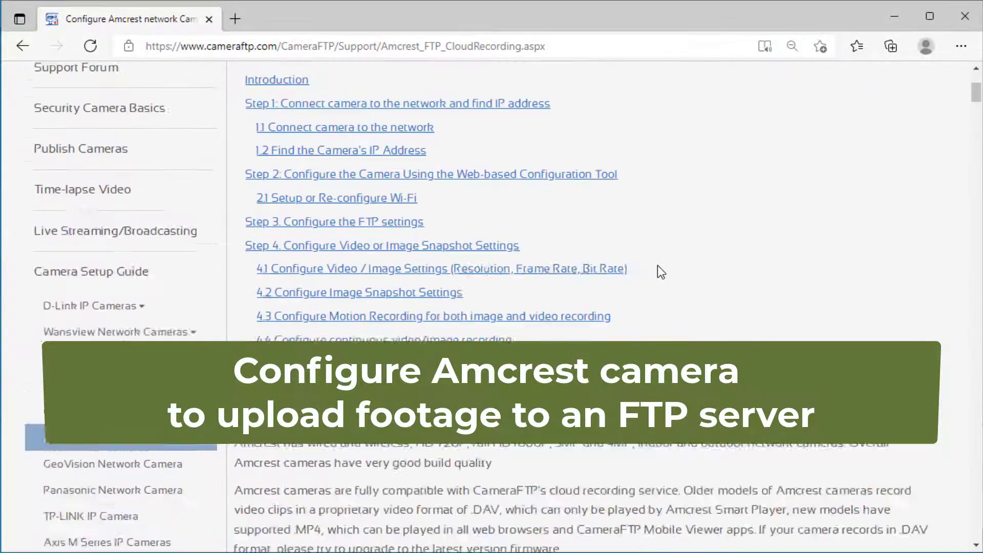
scroll(659, 270, "down", 15)
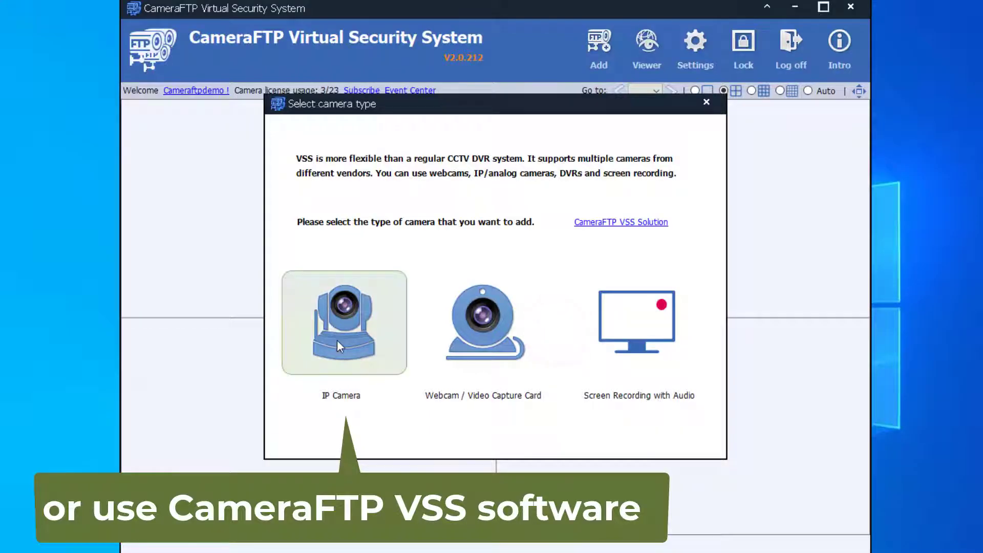
Scan the local network for IP cameras and select the Amcrest IP3M-943B at 192.168.0.112.
left_click(337, 341)
left_click(617, 438)
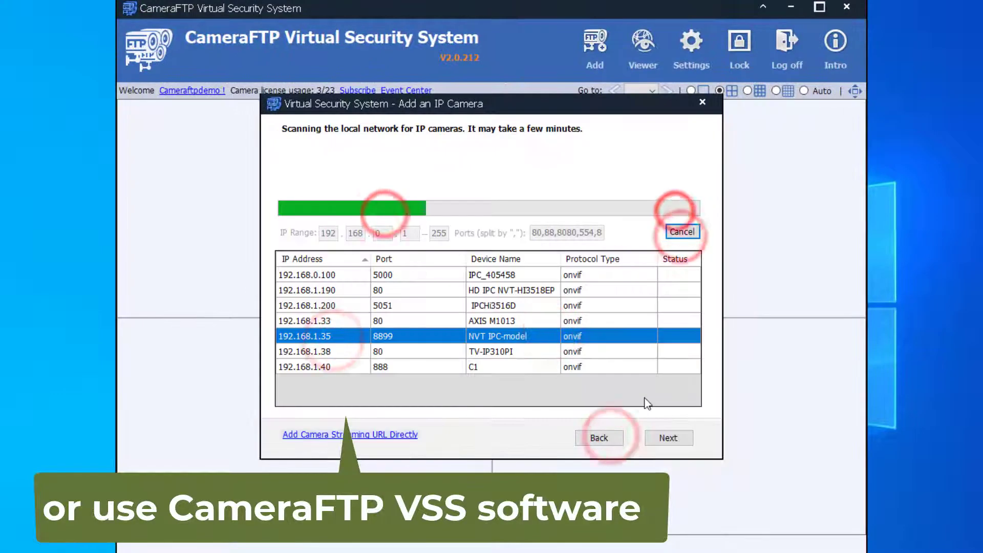
left_click(492, 305)
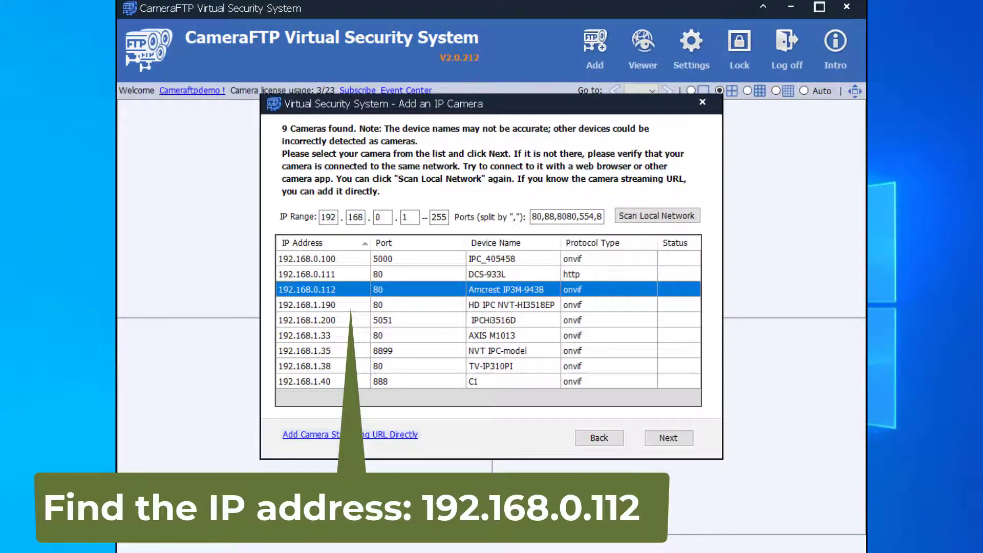
left_click(391, 47)
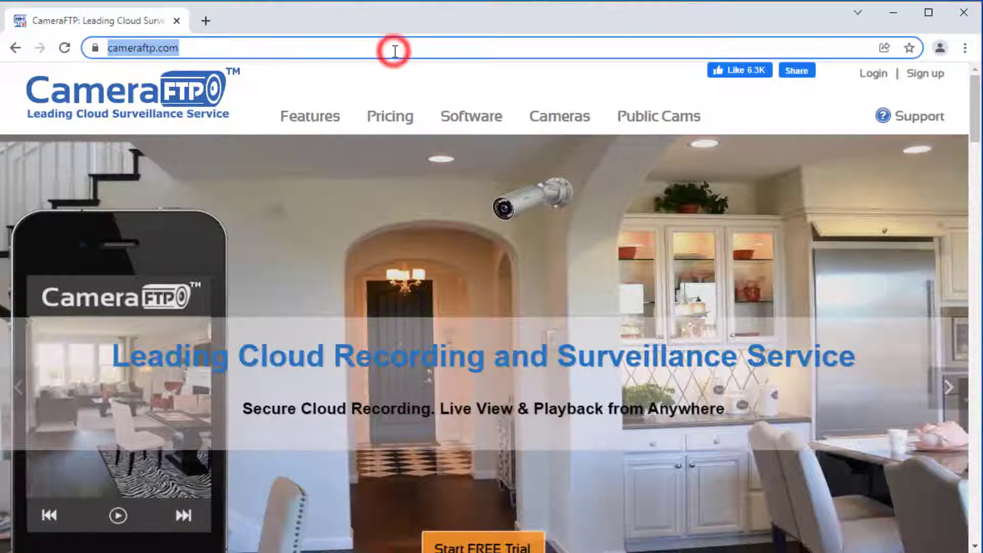
Log in to the camera at 192.168.0.112 with the admin password and open Setup.
type("192.168.0.112")
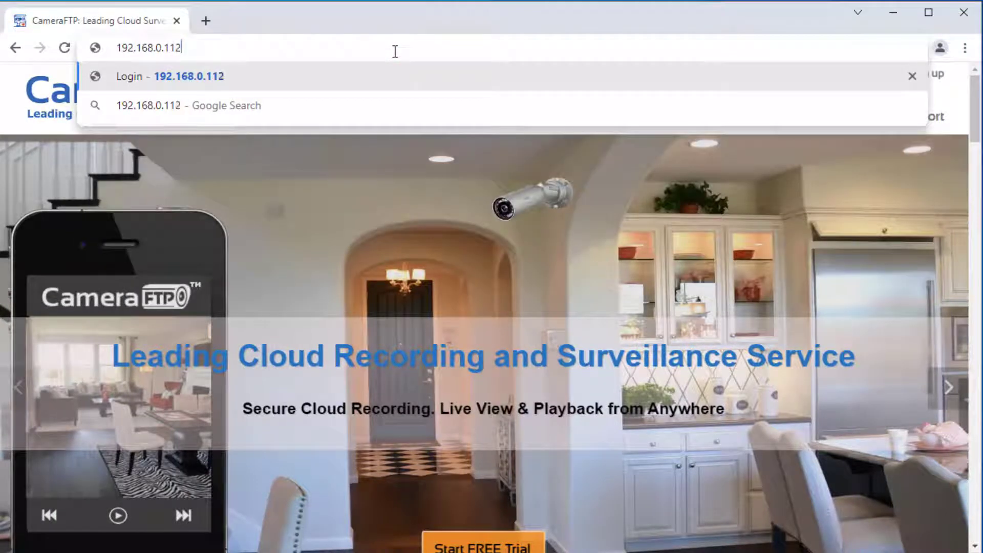
key("Return")
left_click(450, 332)
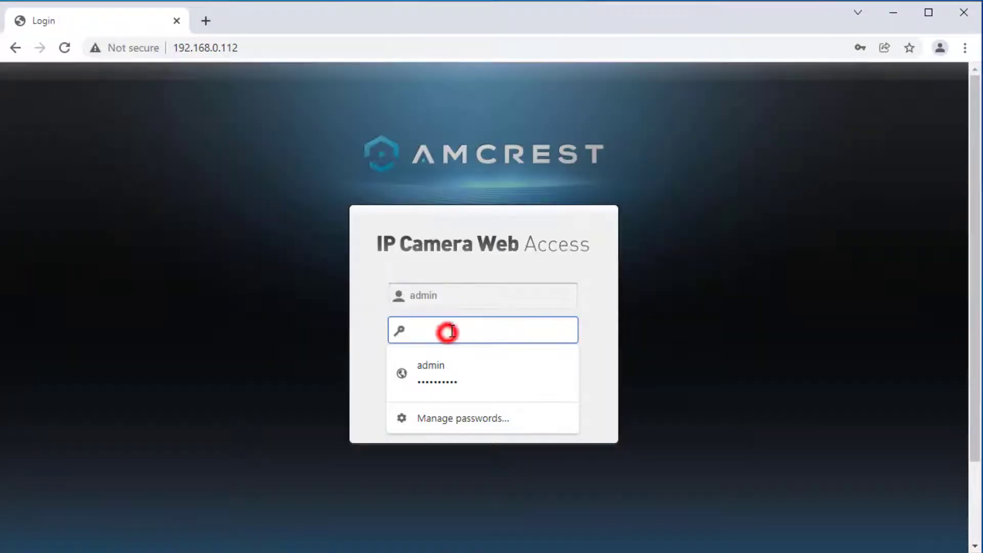
type("********")
key("Return")
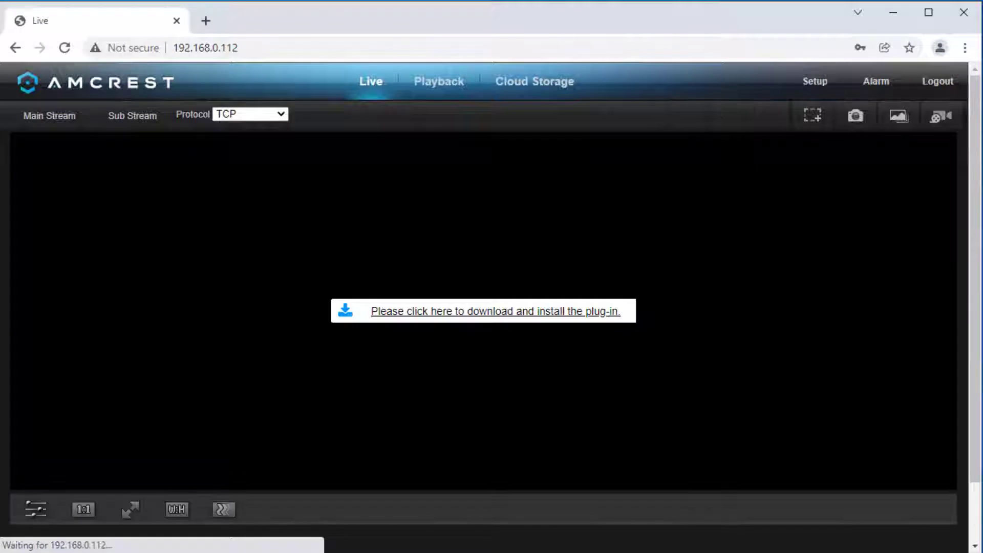
left_click(808, 85)
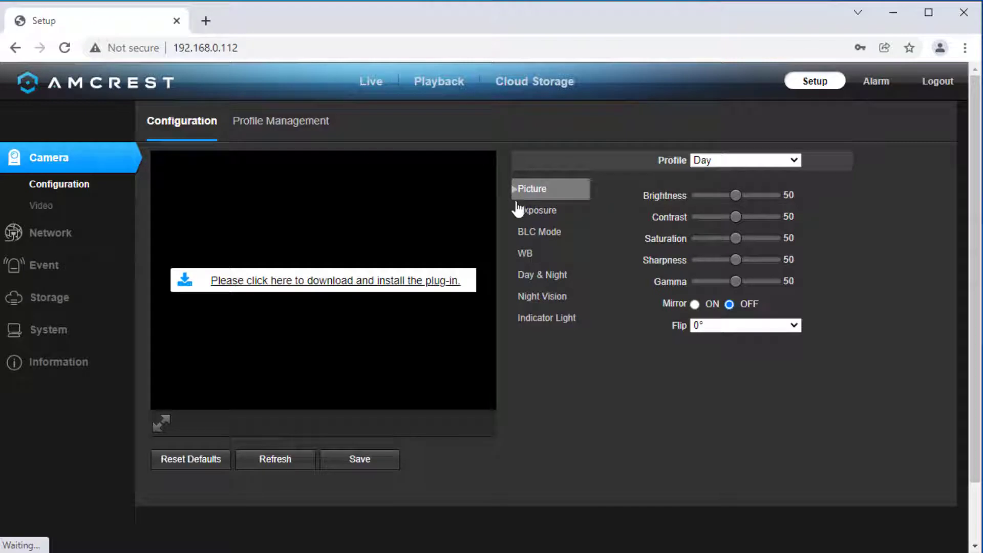
Keep main stream at 1080P, 15 fps and streamLimit 1024 under Camera > Video, and save.
left_click(41, 205)
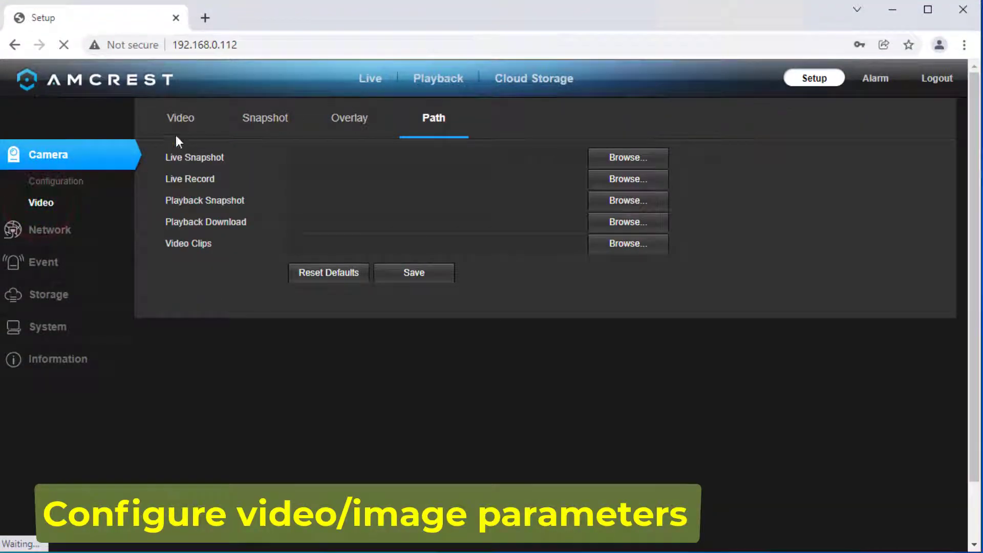
left_click(178, 121)
left_click(405, 246)
left_click(442, 268)
left_click(401, 266)
left_click(435, 262)
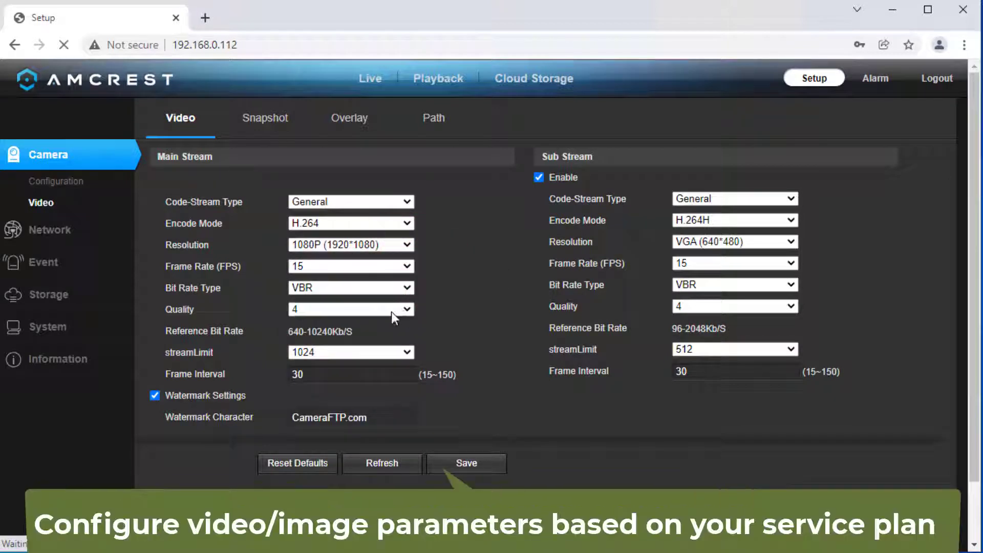
left_click(383, 352)
left_click(383, 351)
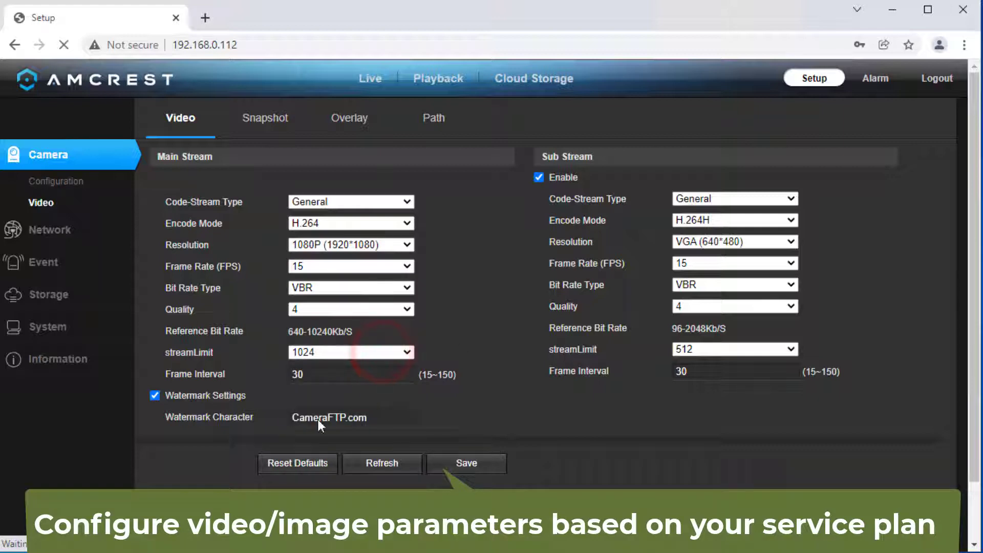
left_click(467, 463)
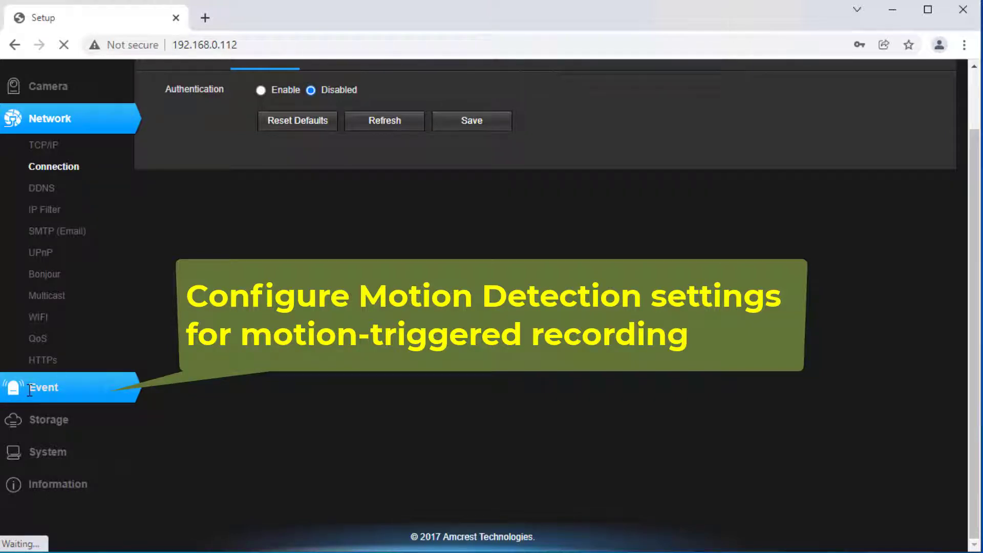
Open Event > Video Detection to review the Motion Detect settings.
left_click(29, 391)
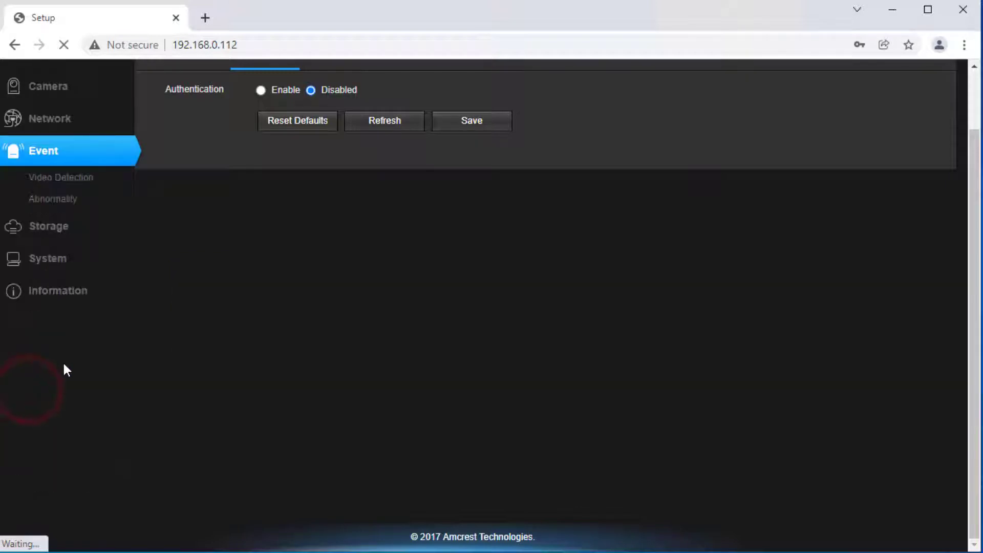
left_click(66, 177)
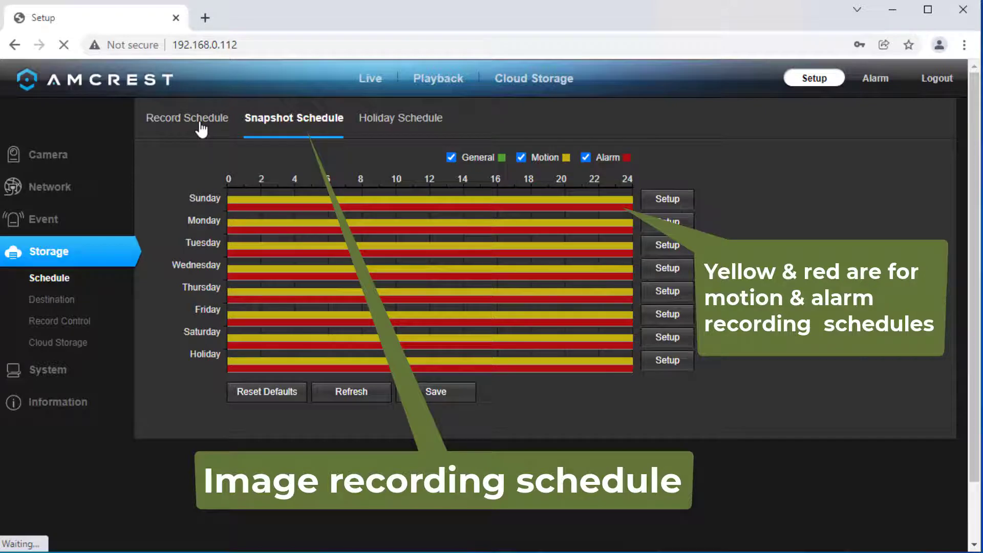
Set General recording for Period1 00:00–23:59 on all days plus Holiday, and save.
left_click(197, 124)
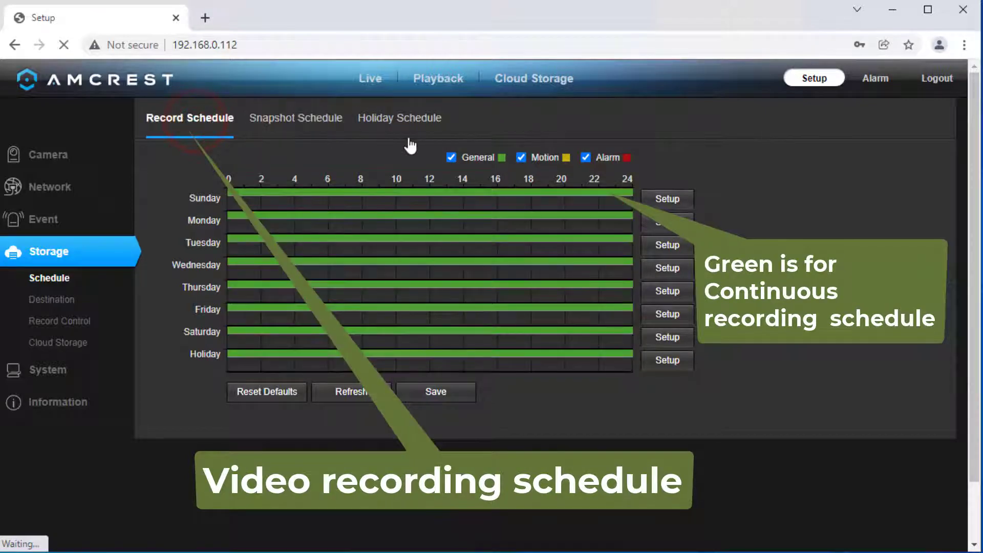
left_click(667, 199)
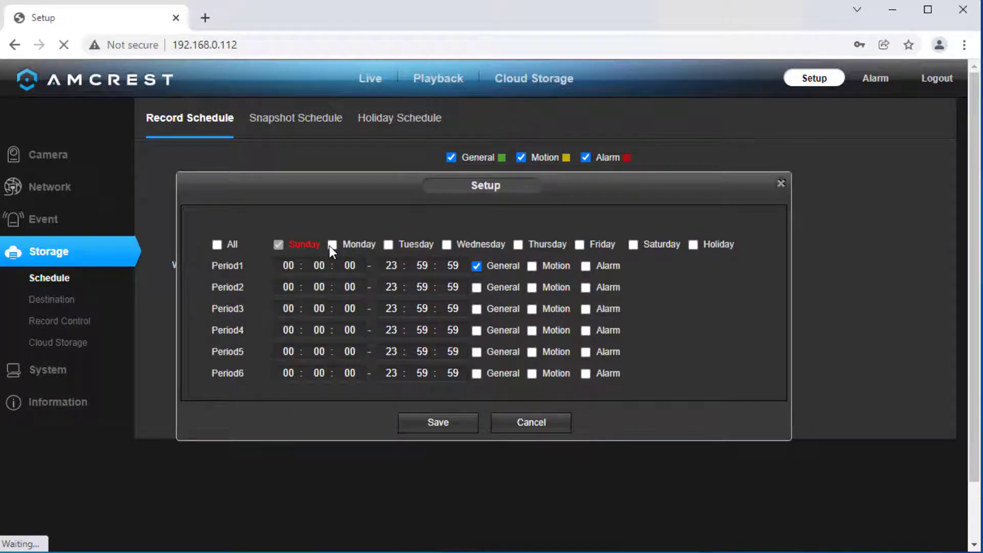
left_click(216, 245)
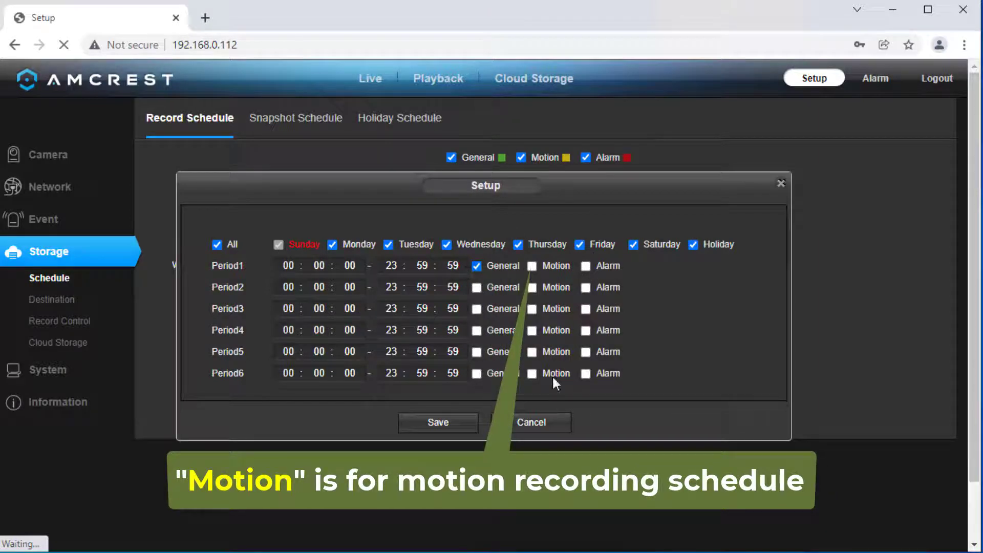
left_click(439, 423)
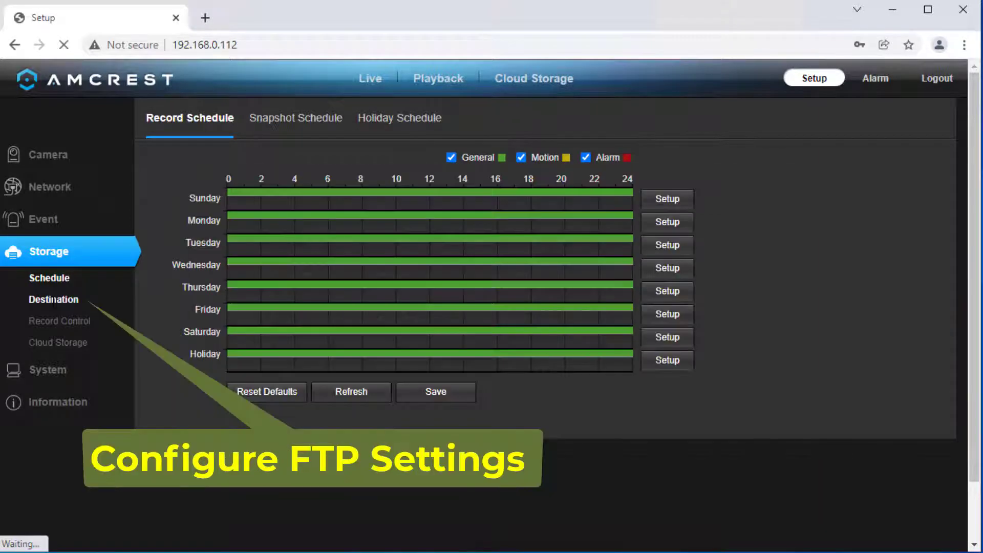
Enable FTP to ftp.cameraftp.com, port 21, remote directory amcrest, with account credentials, and test it.
left_click(53, 301)
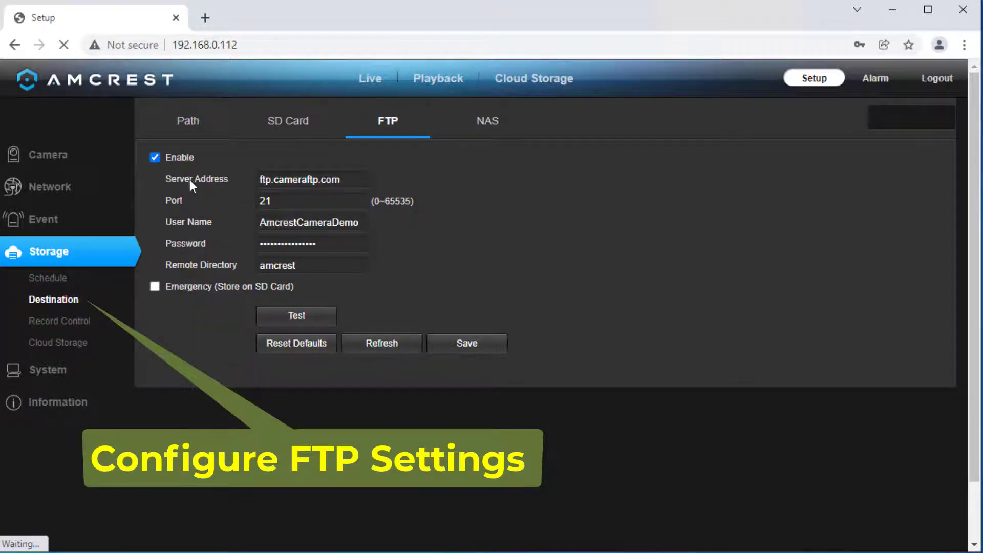
left_click_drag(301, 180, 353, 179)
left_click(315, 203)
left_click(311, 226)
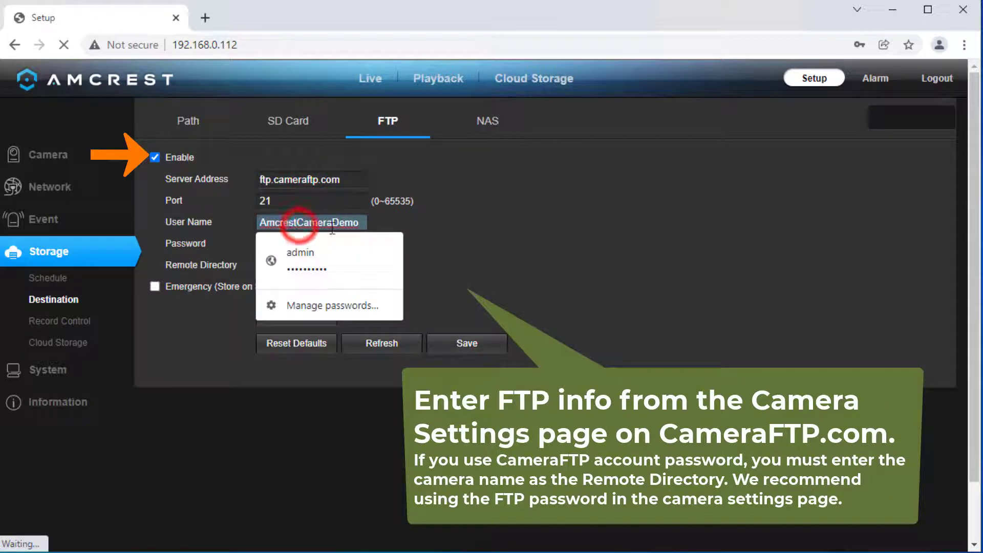
left_click(443, 241)
double_click(313, 265)
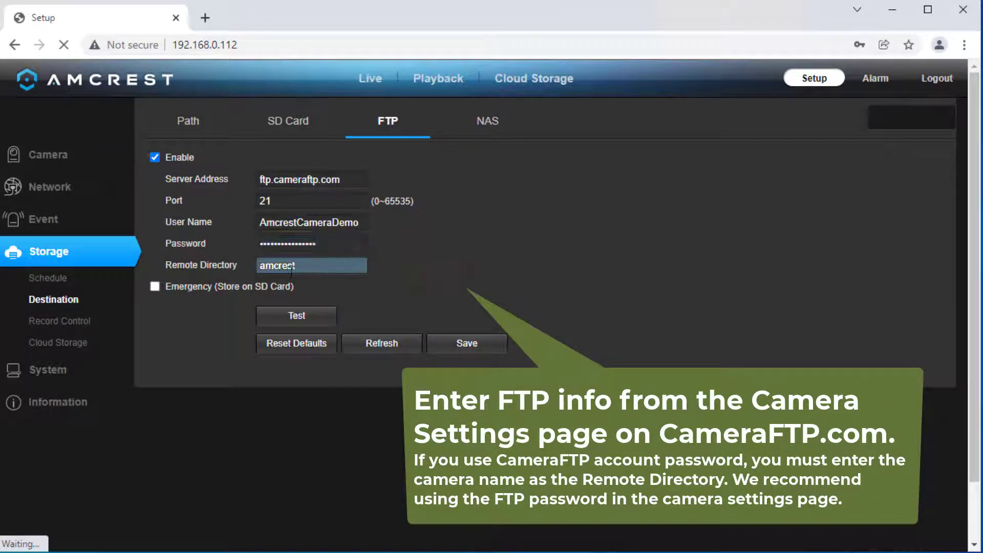
left_click(314, 265)
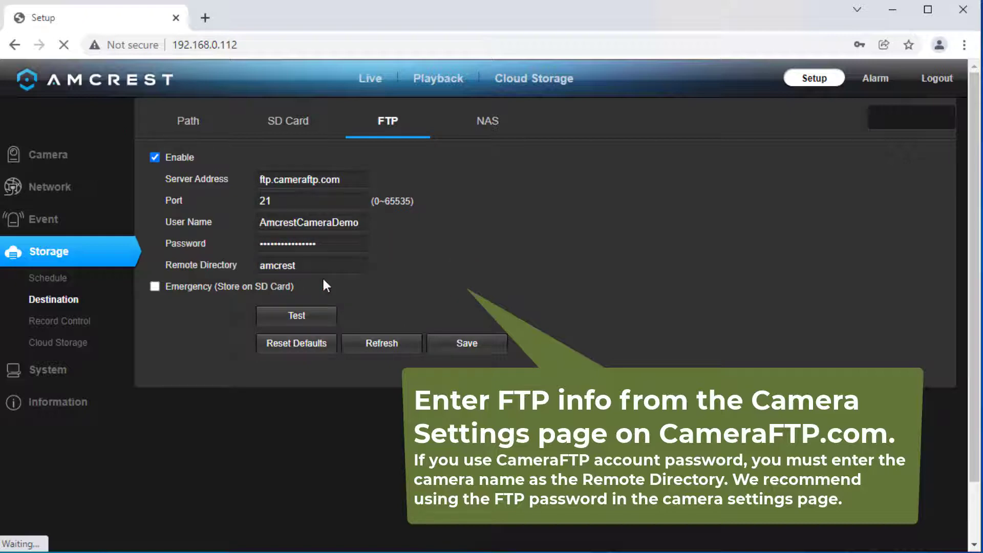
left_click(294, 322)
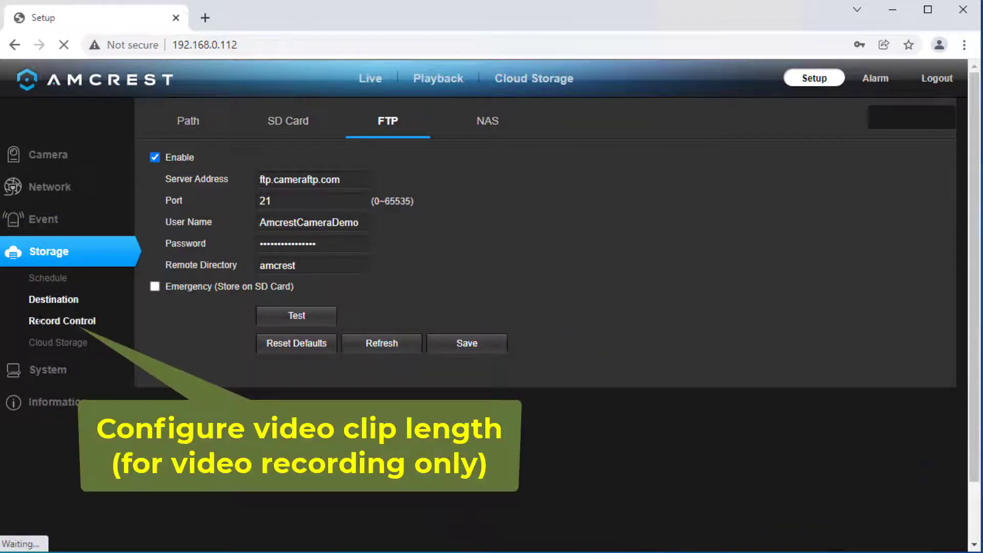
Set Record Control's Pack Duration to 1 minute with Main Stream as the record stream.
left_click(40, 322)
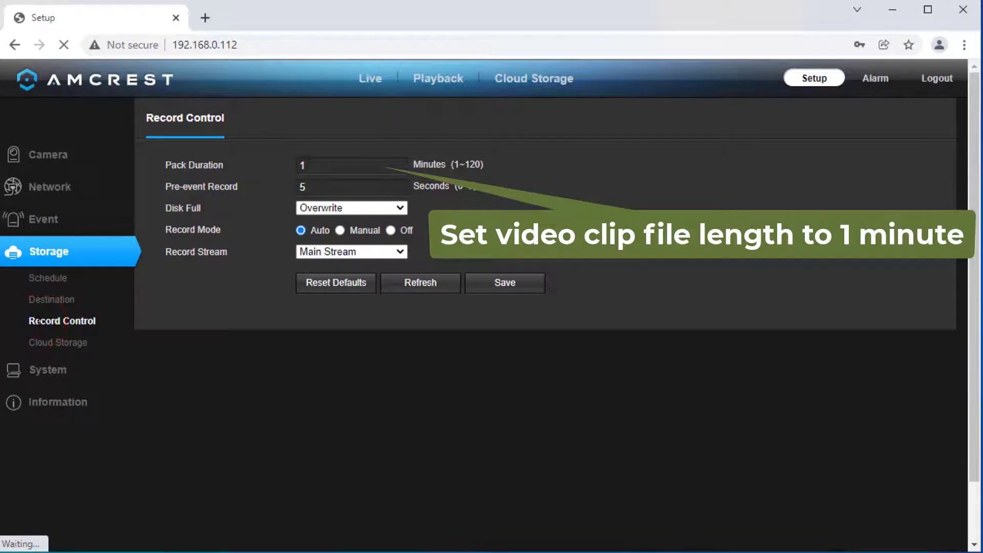
left_click(319, 164)
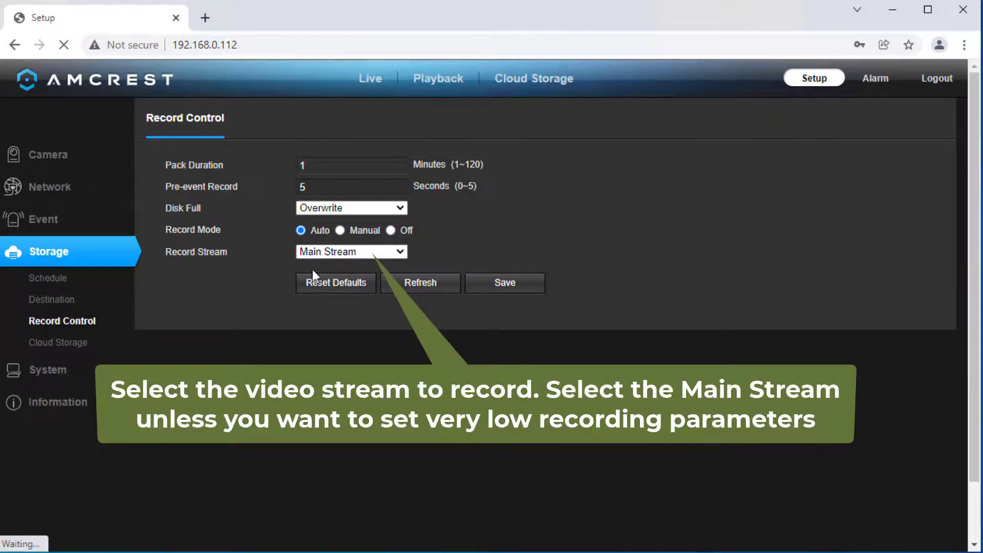
left_click(373, 256)
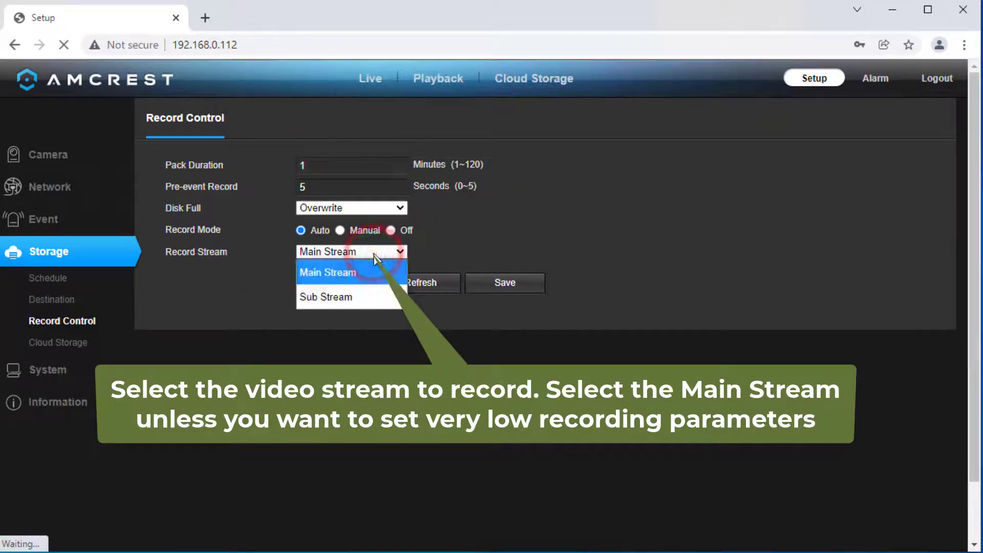
left_click(373, 255)
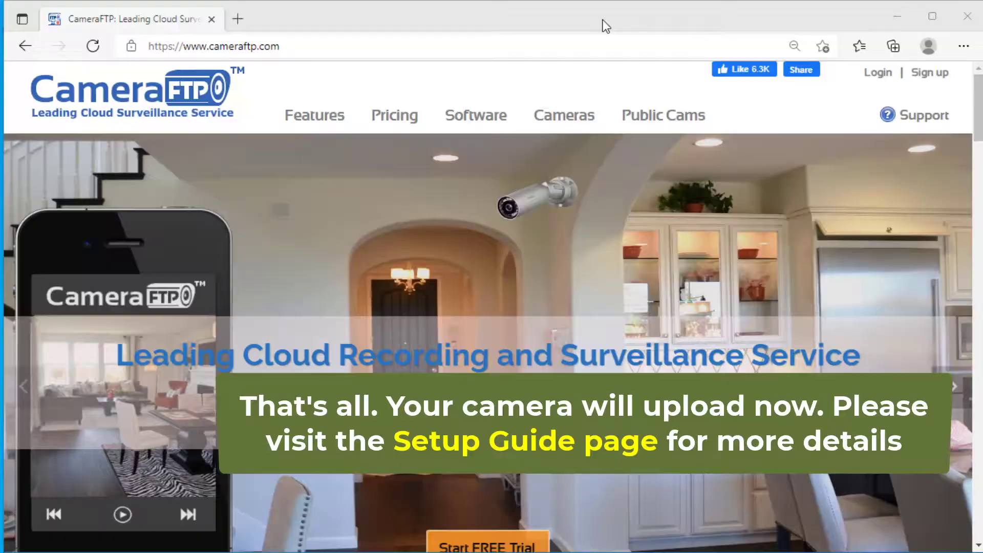
From CameraFTP's Cameras page, open the Amcrest Network Cameras guide and scroll through it.
left_click(566, 118)
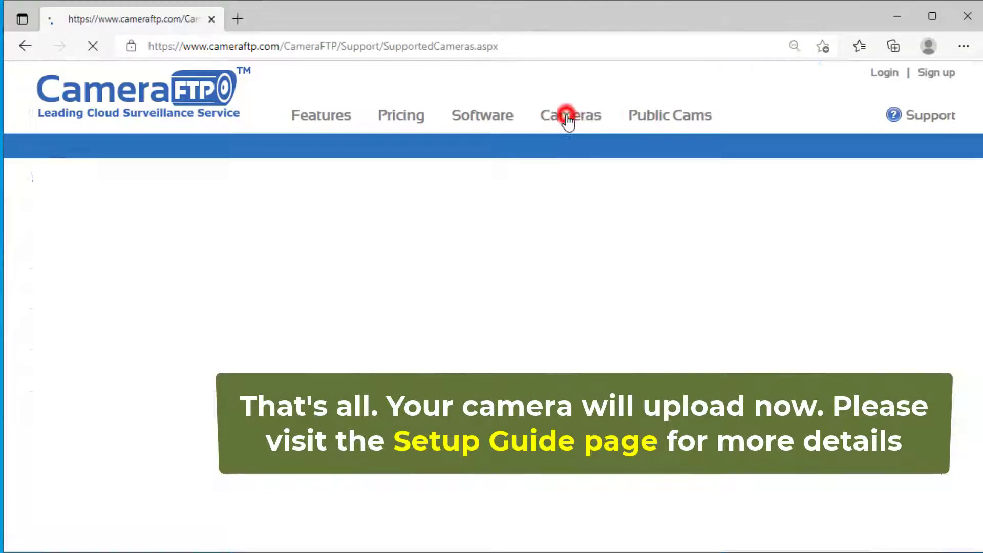
scroll(250, 318, "down", 4)
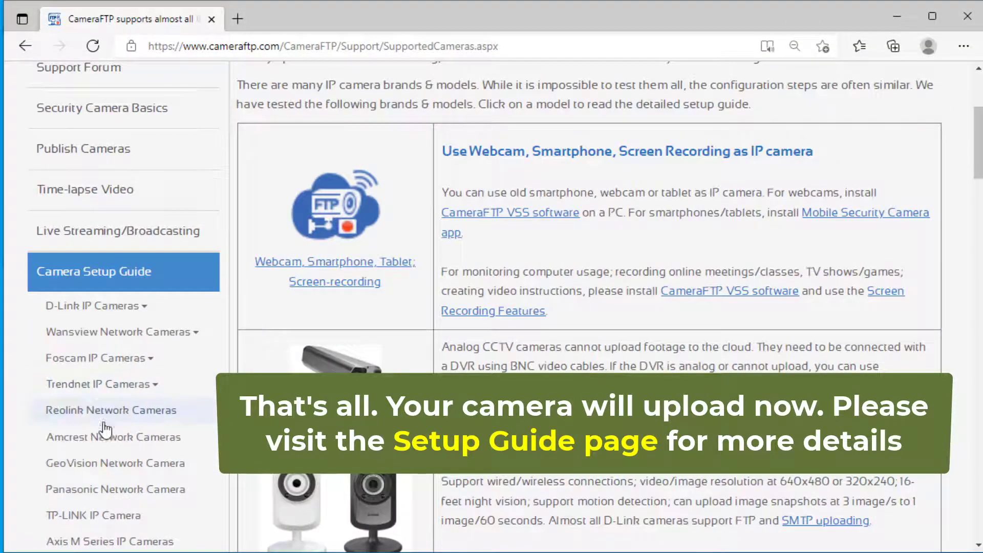
left_click(114, 436)
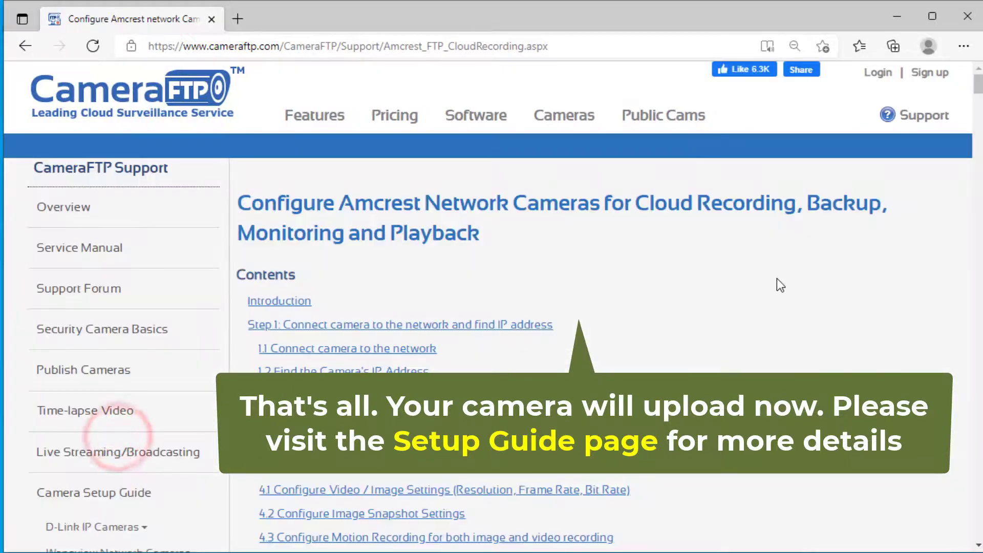
scroll(645, 276, "down", 10)
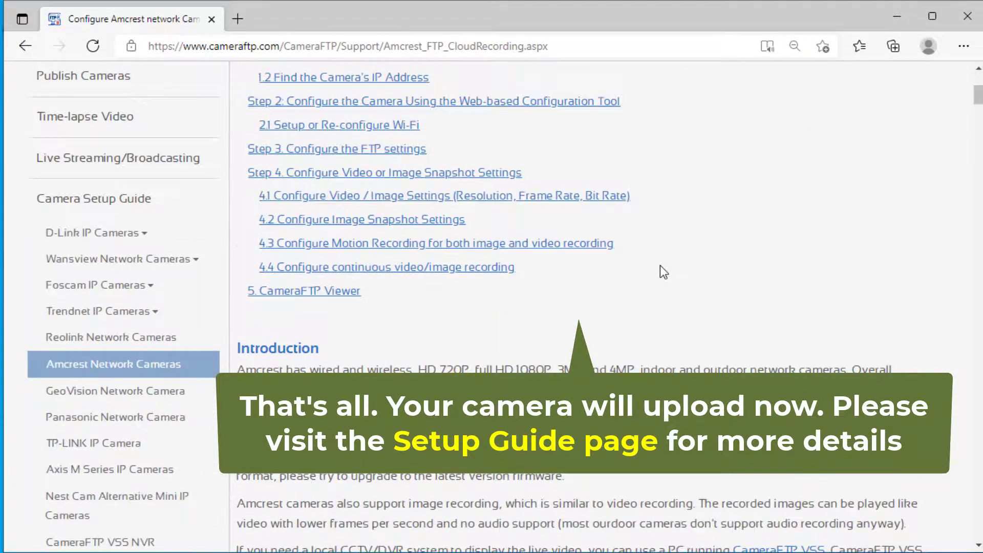
scroll(661, 268, "down", 15)
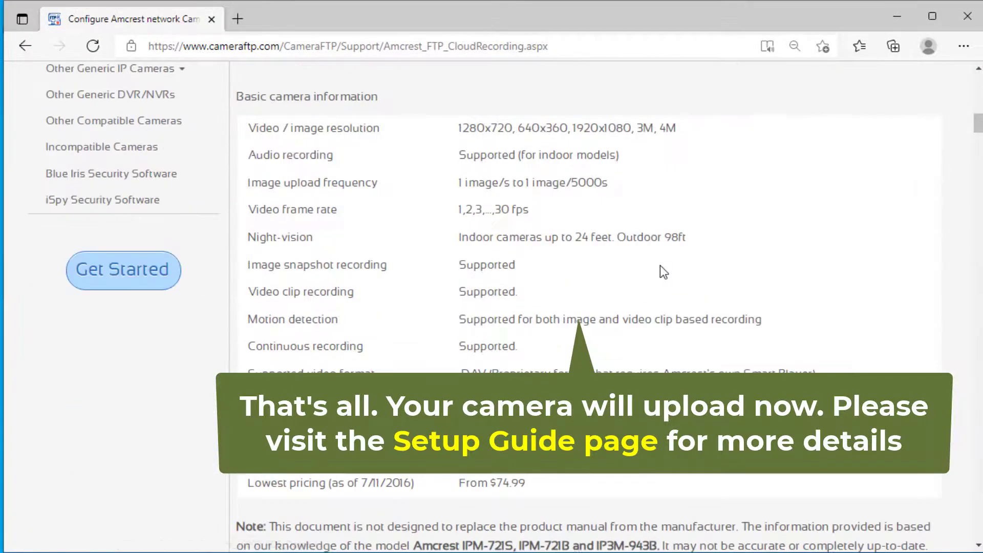
scroll(659, 266, "down", 2)
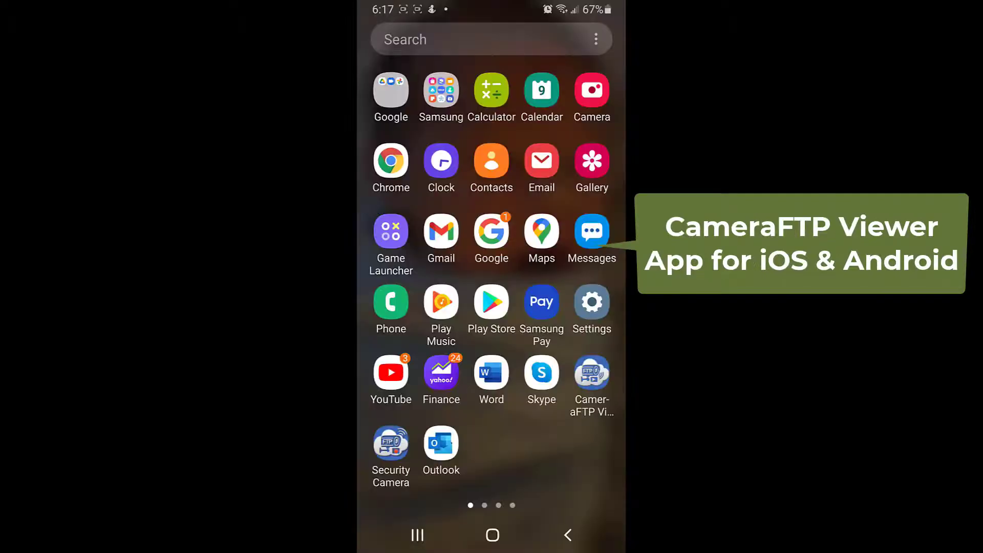
Launch CameraFTP Viewer and play the Backyard camera's 2021-09-09 recording.
left_click(592, 373)
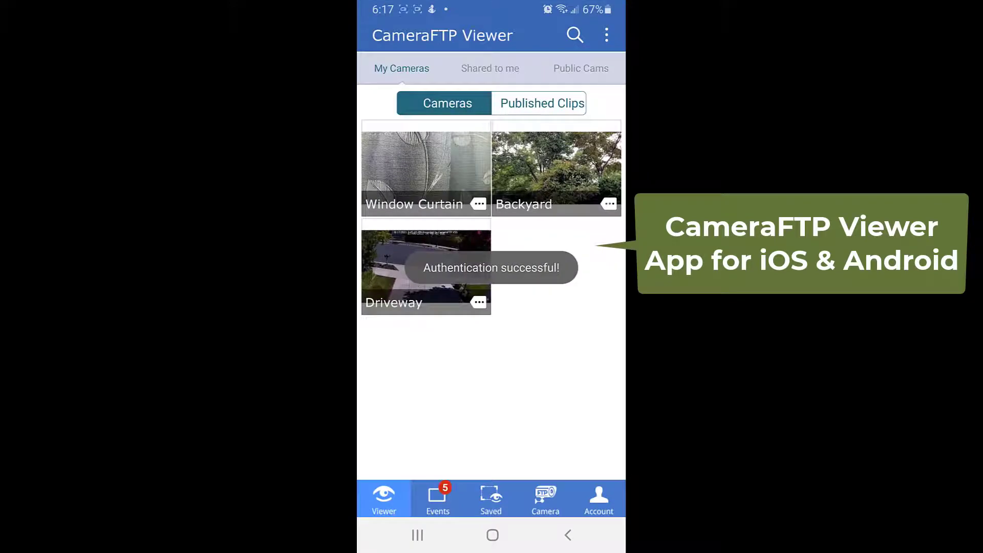
left_click(556, 169)
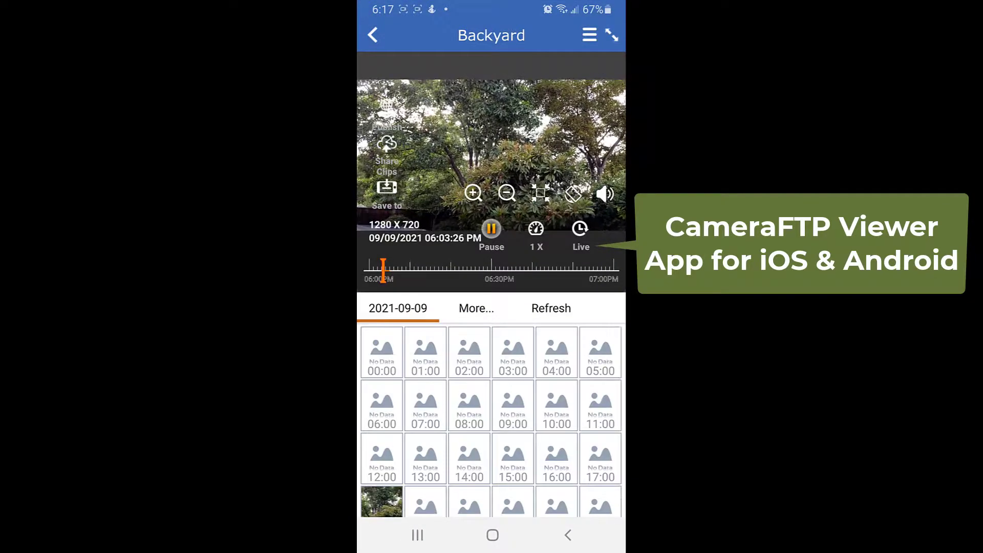